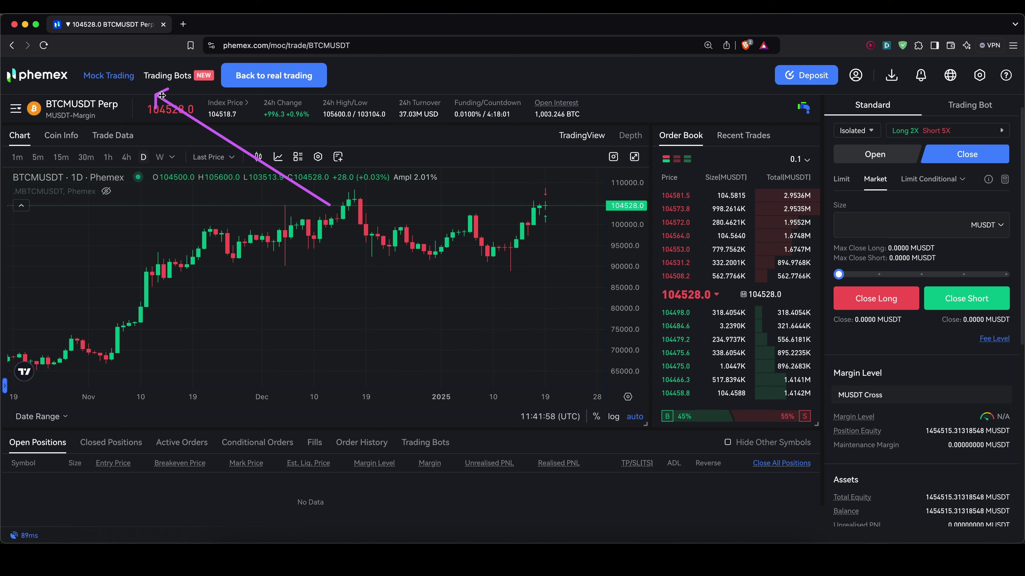
# Open the BTCMUSDT mock trading page from the contract trading options on the Phemex homepage.
pyautogui.press('Escape')
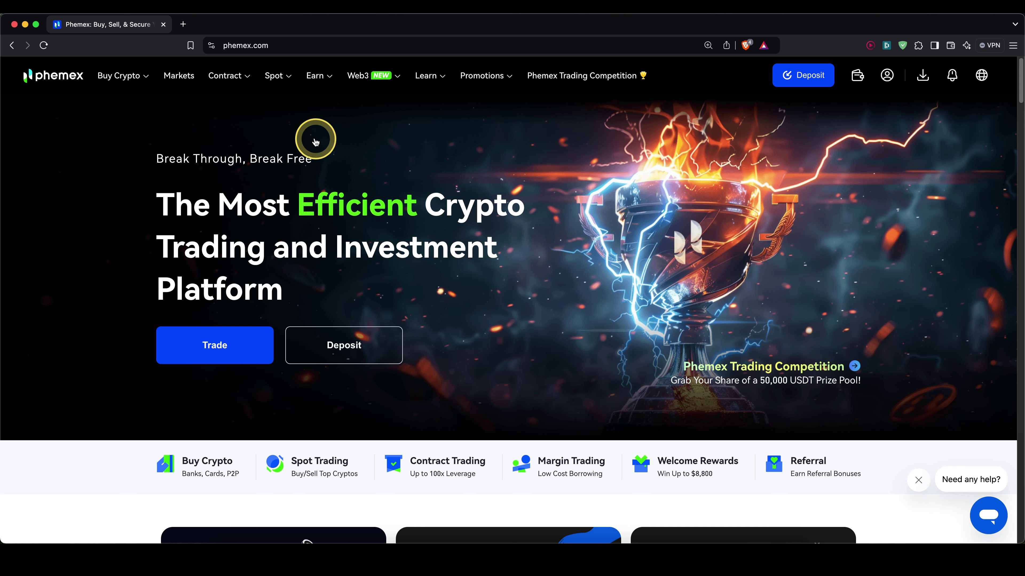
pyautogui.moveTo(228, 79)
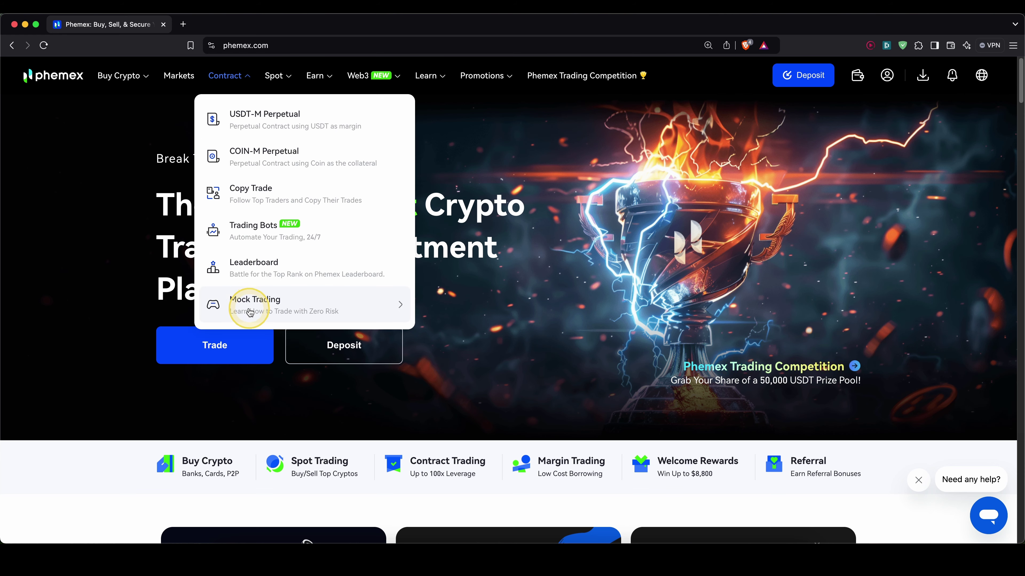
pyautogui.click(264, 309)
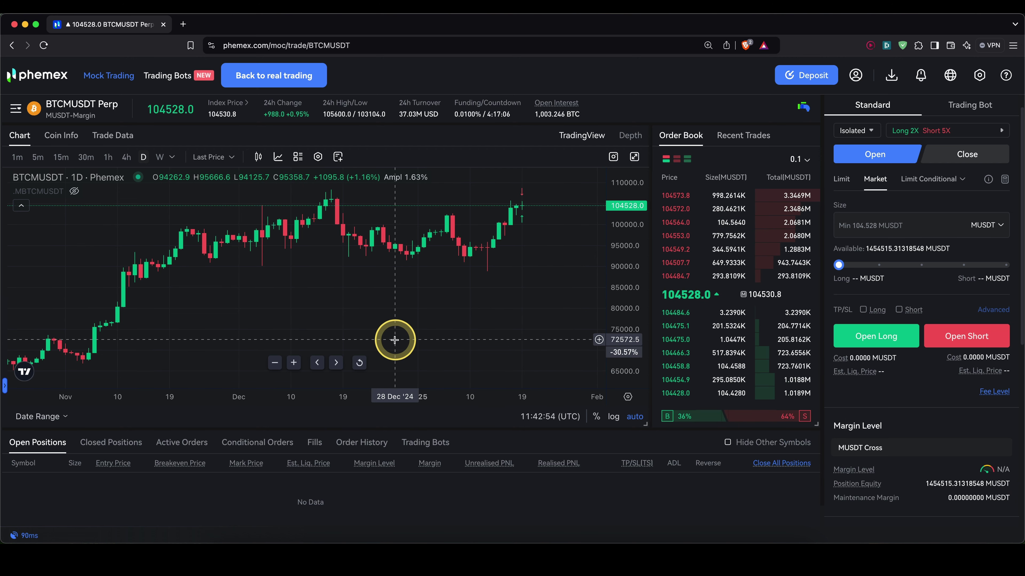
# Set the long leverage to 5X in isolated margin mode for BTCMUSDT.
pyautogui.moveTo(539, 313); pyautogui.dragTo(853, 132)
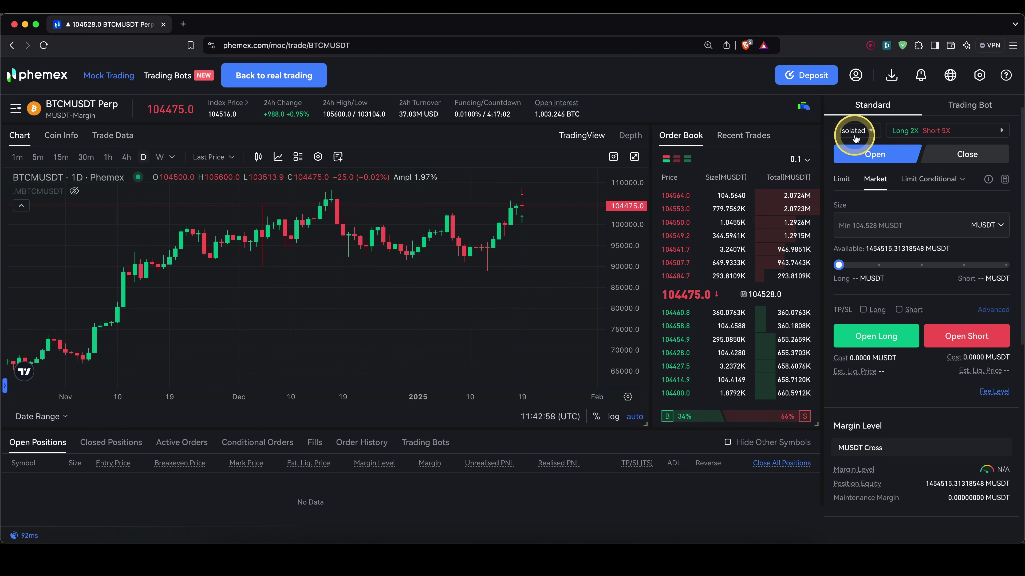
pyautogui.click(911, 137)
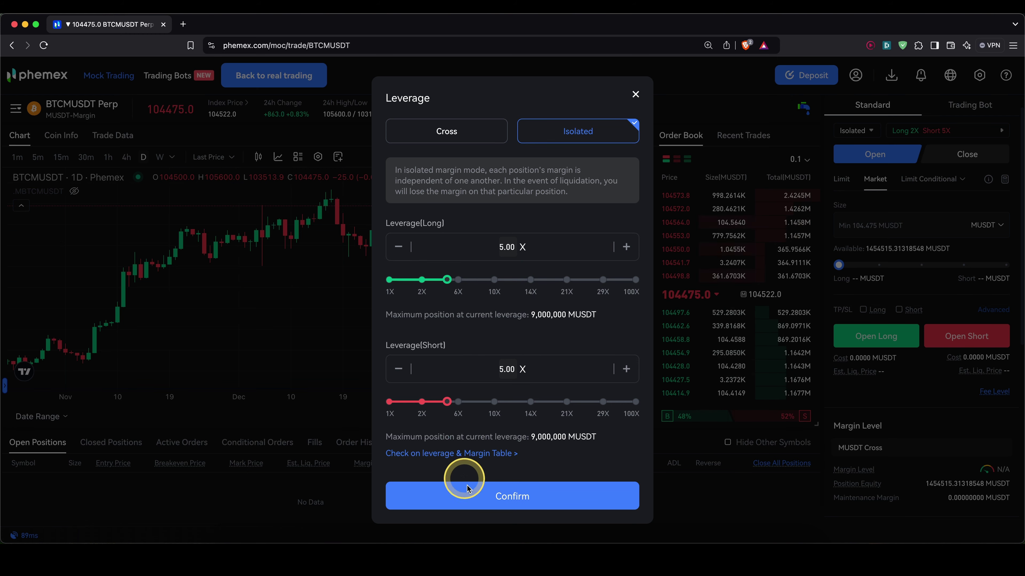
pyautogui.click(487, 505)
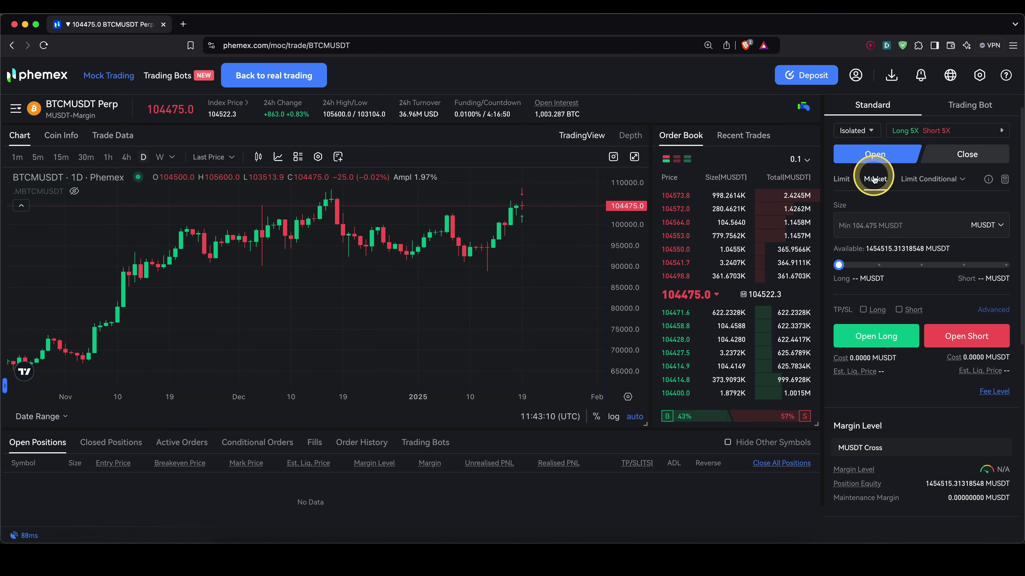
# Compare the Limit and Market order forms for opening a position, finishing on Market.
pyautogui.click(839, 182)
pyautogui.click(858, 183)
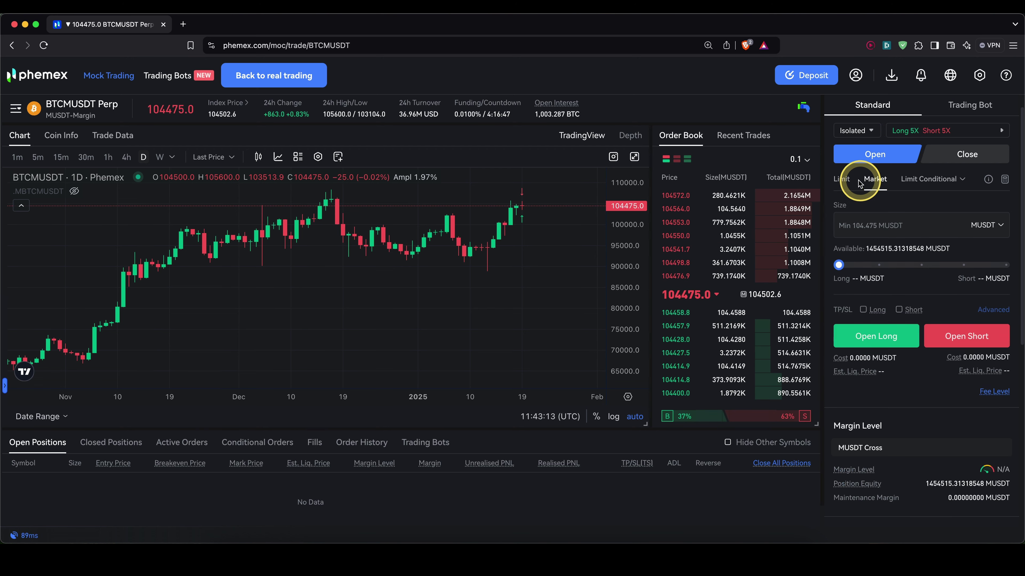
pyautogui.click(842, 182)
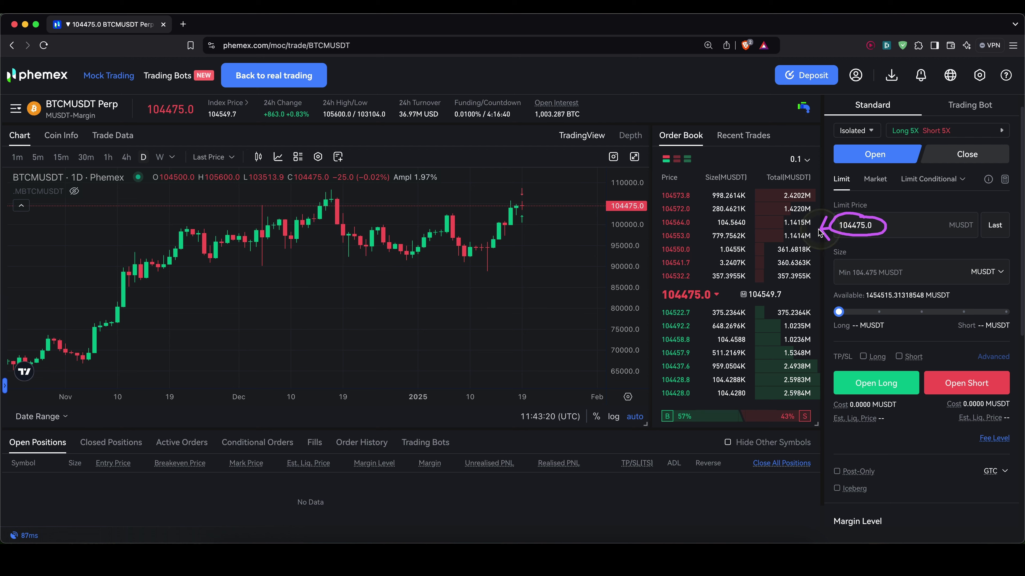
pyautogui.moveTo(818, 230)
pyautogui.mouseDown()
pyautogui.moveTo(515, 229)
pyautogui.moveTo(533, 215)
pyautogui.moveTo(545, 225)
pyautogui.mouseUp()
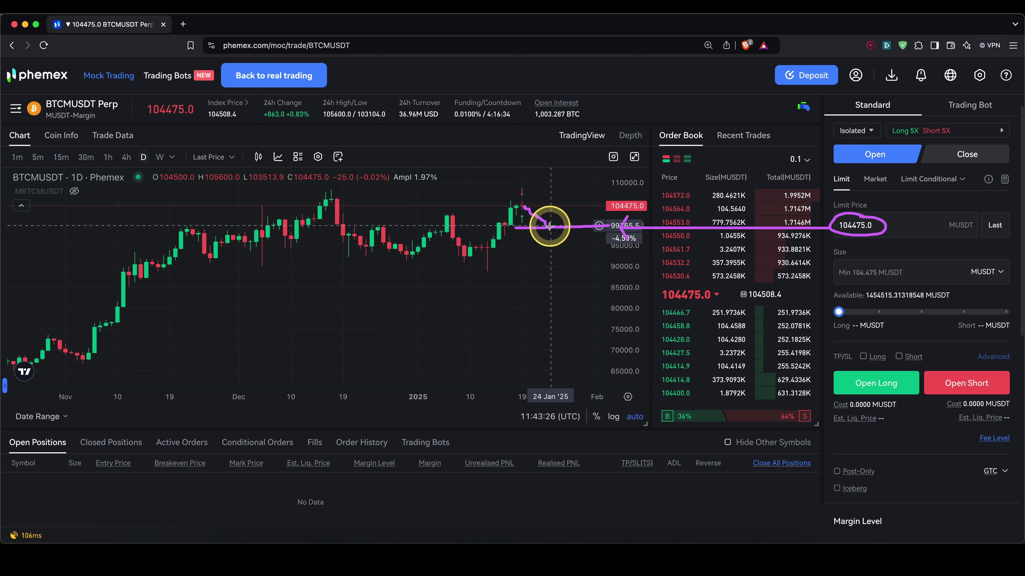
pyautogui.press('Escape')
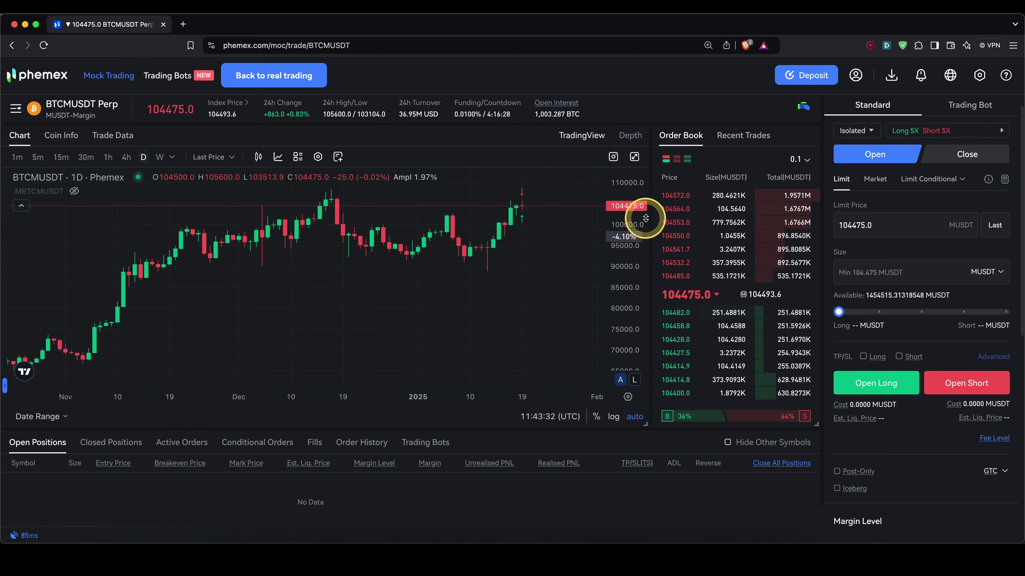
pyautogui.click(874, 181)
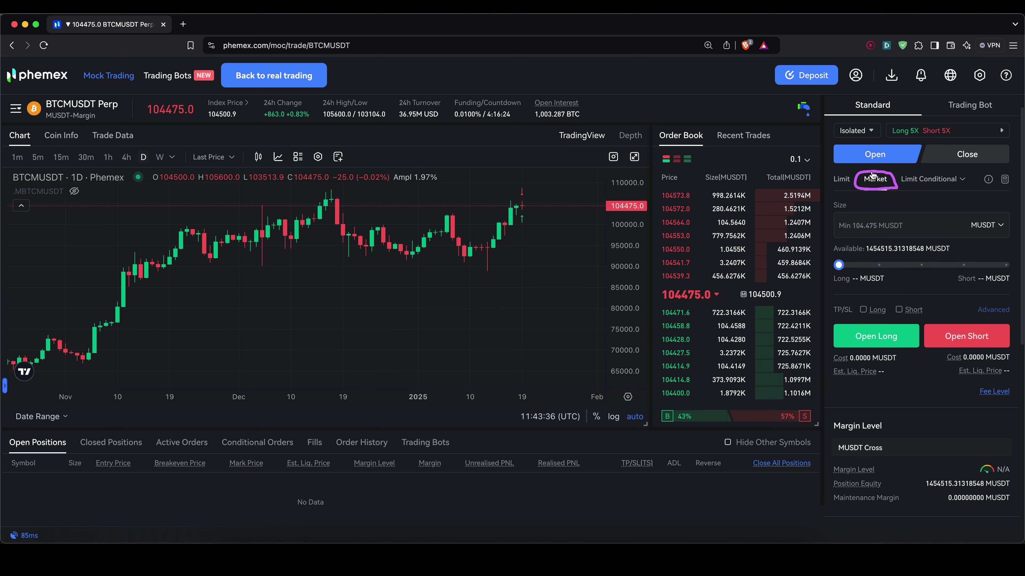
pyautogui.moveTo(849, 186); pyautogui.dragTo(621, 216)
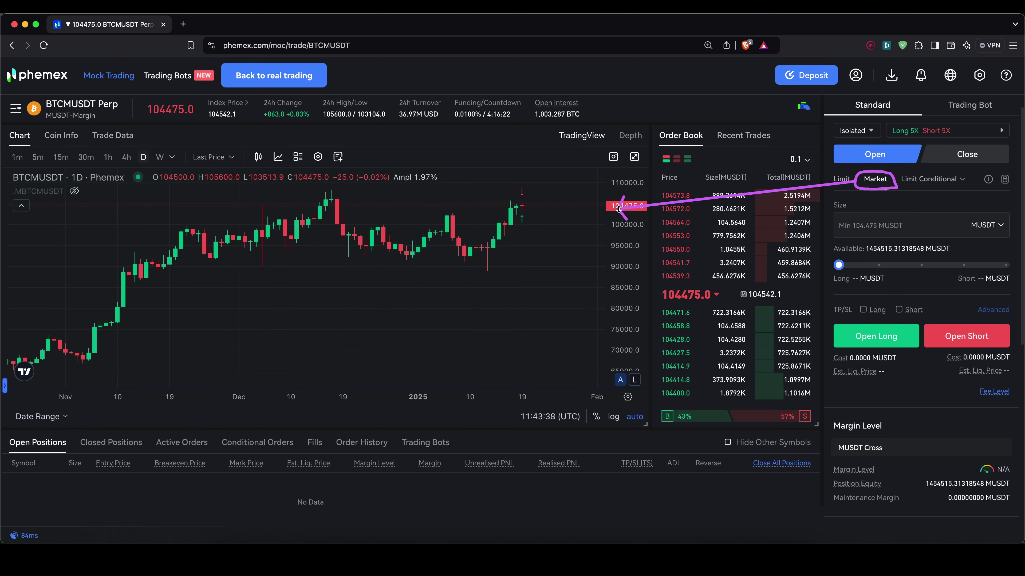
# Enter an order size of 10000 MUSDT for the market order and review its cost.
pyautogui.click(879, 228)
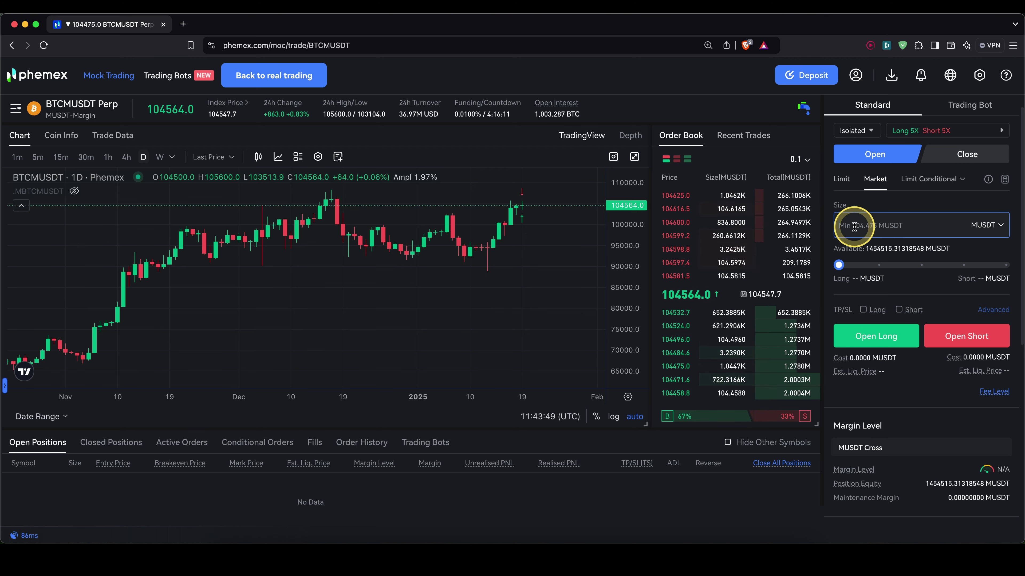
pyautogui.write('10000')
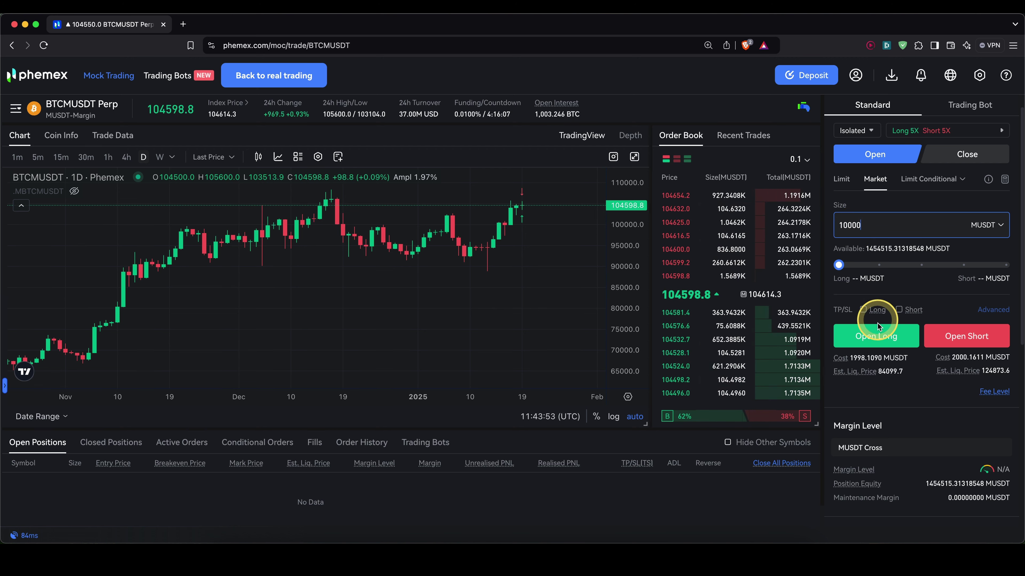
pyautogui.click(856, 358)
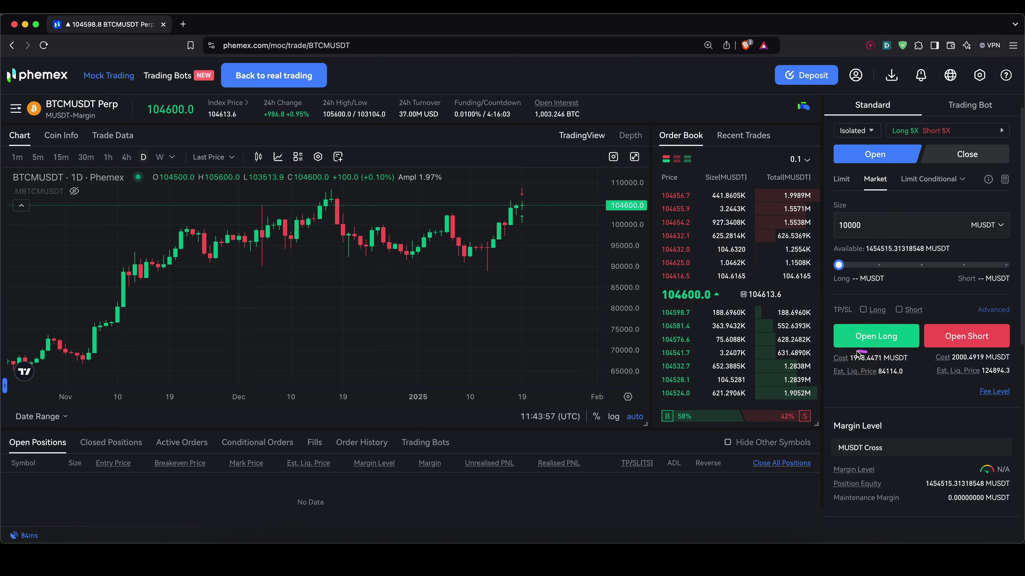
pyautogui.moveTo(914, 368)
pyautogui.mouseDown()
pyautogui.moveTo(863, 351)
pyautogui.moveTo(912, 132)
pyautogui.moveTo(894, 149)
pyautogui.mouseUp()
pyautogui.moveTo(859, 220); pyautogui.dragTo(859, 215)
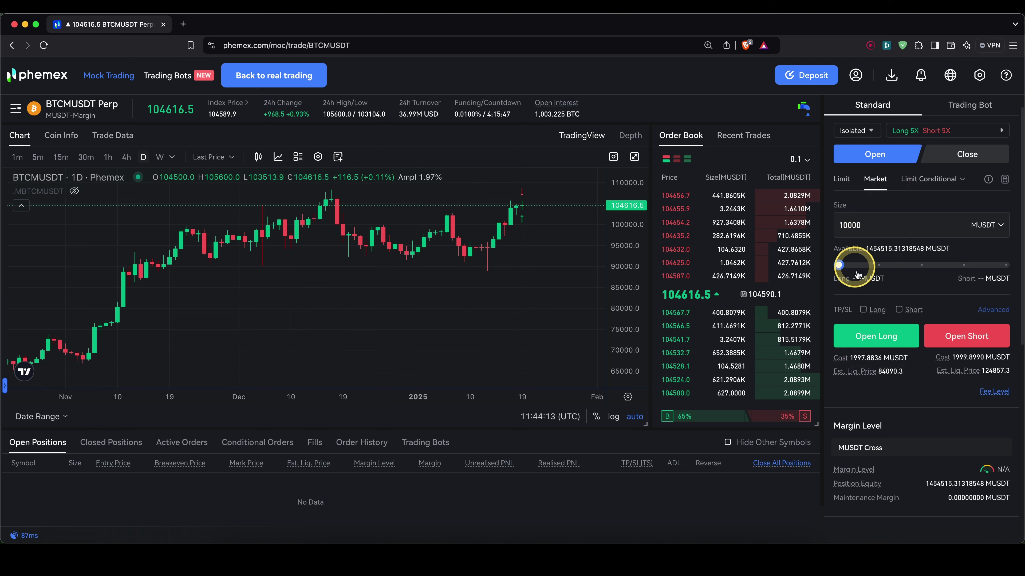
pyautogui.moveTo(868, 315)
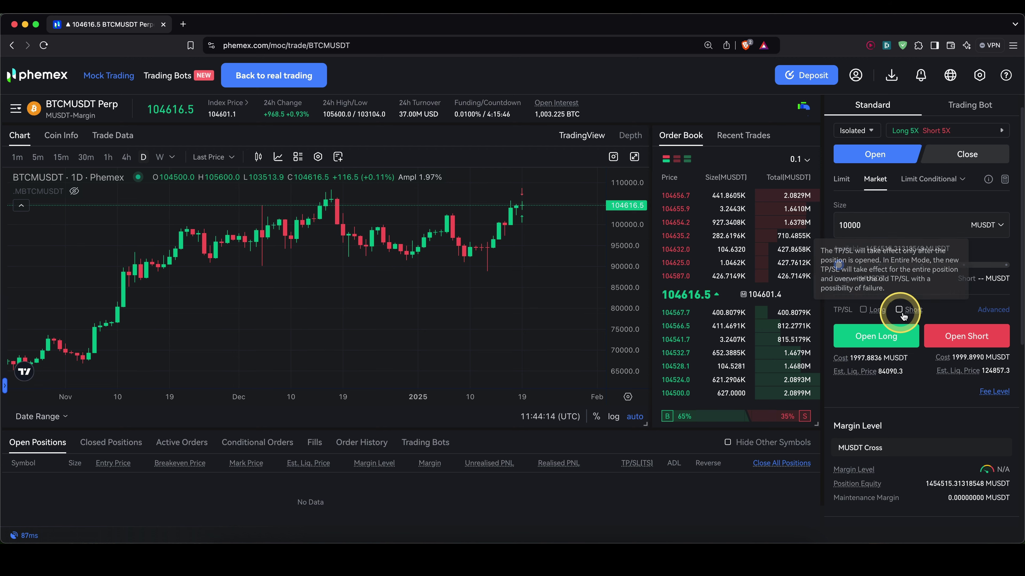
pyautogui.click(867, 316)
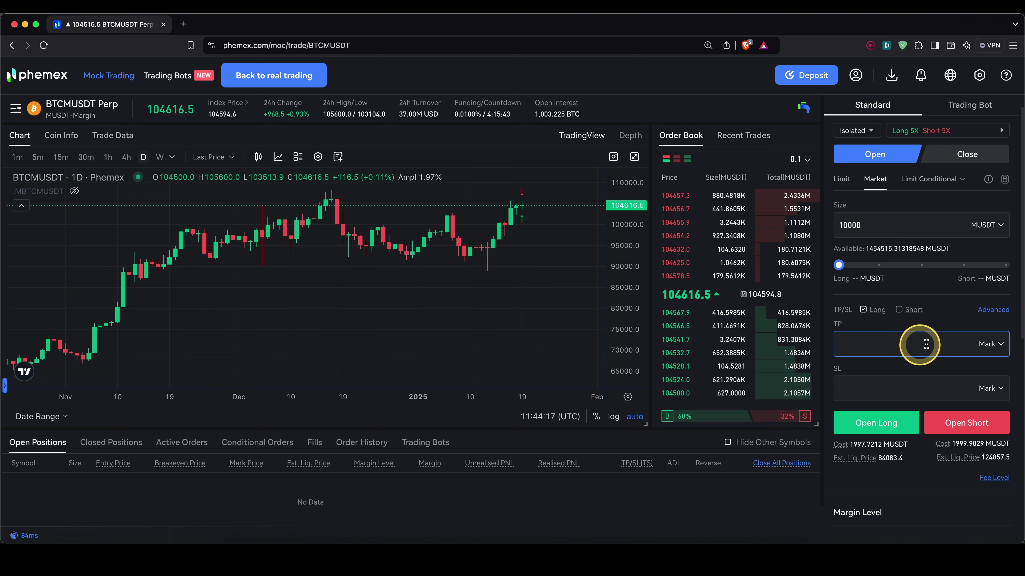
pyautogui.click(863, 311)
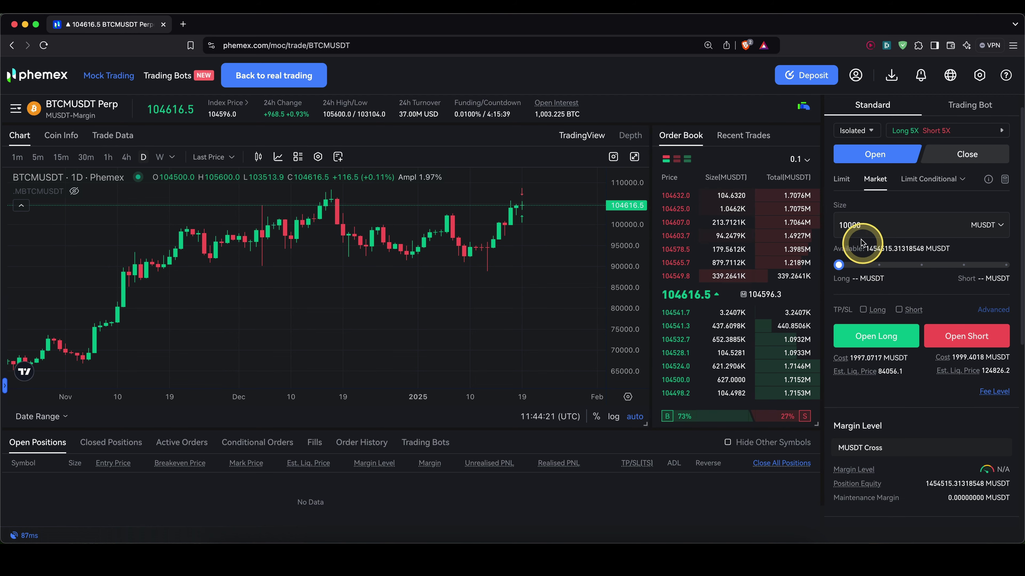
# Open the BTCMUSDT long position at 5X with a market order and confirm it.
pyautogui.click(877, 340)
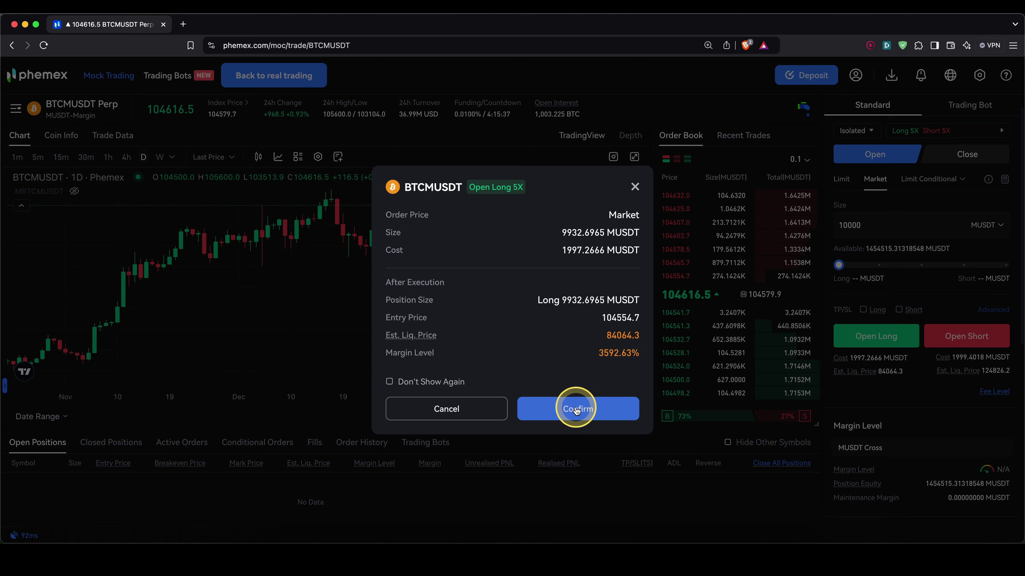
pyautogui.click(576, 410)
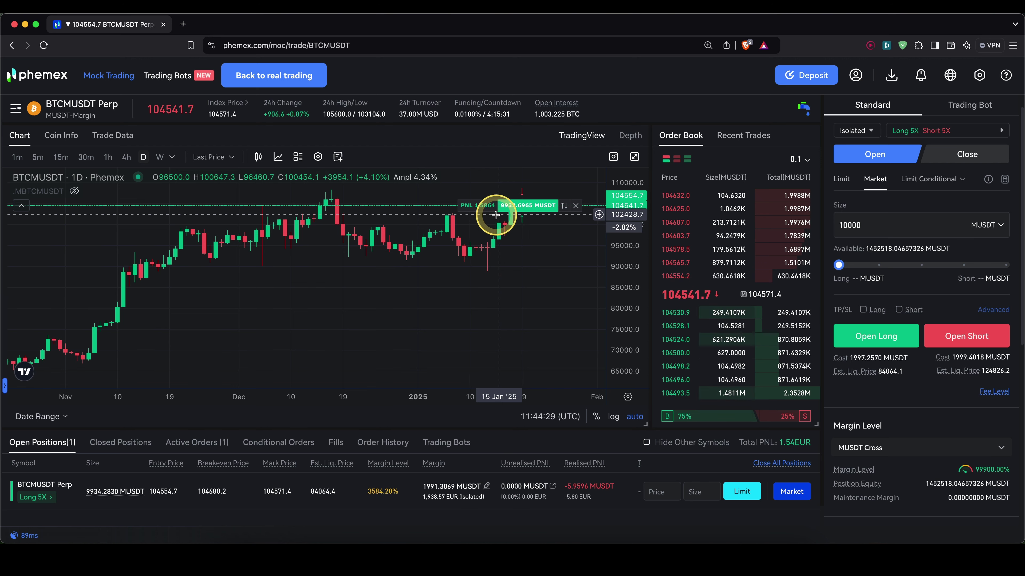
pyautogui.moveTo(496, 215); pyautogui.dragTo(551, 217)
pyautogui.rightClick(551, 217)
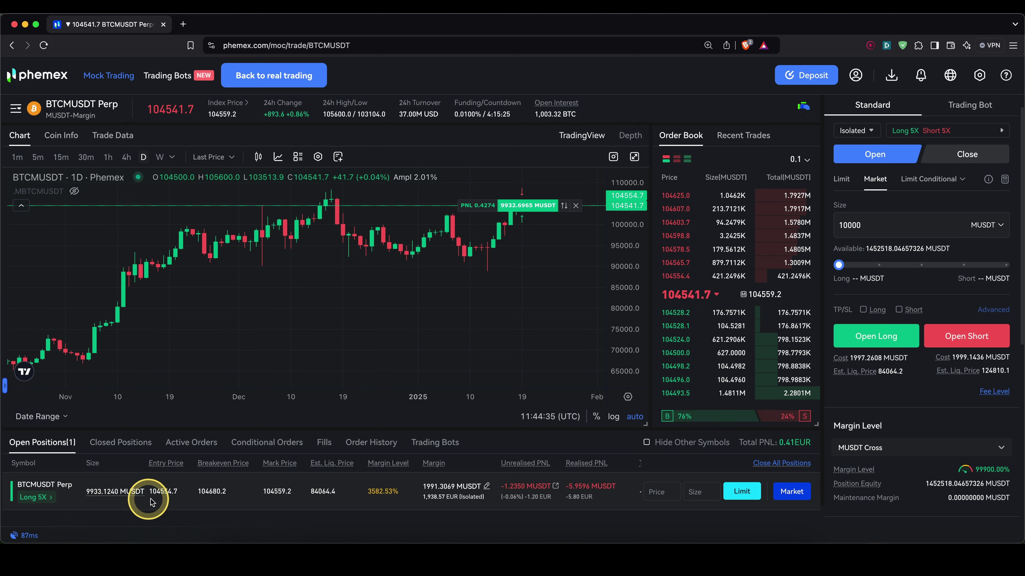
# Edit the open long position's TP/SL and set take profit for the entire position to 30% ROI.
pyautogui.hscroll(2, 339, 485)
pyautogui.hscroll(1, 339, 484)
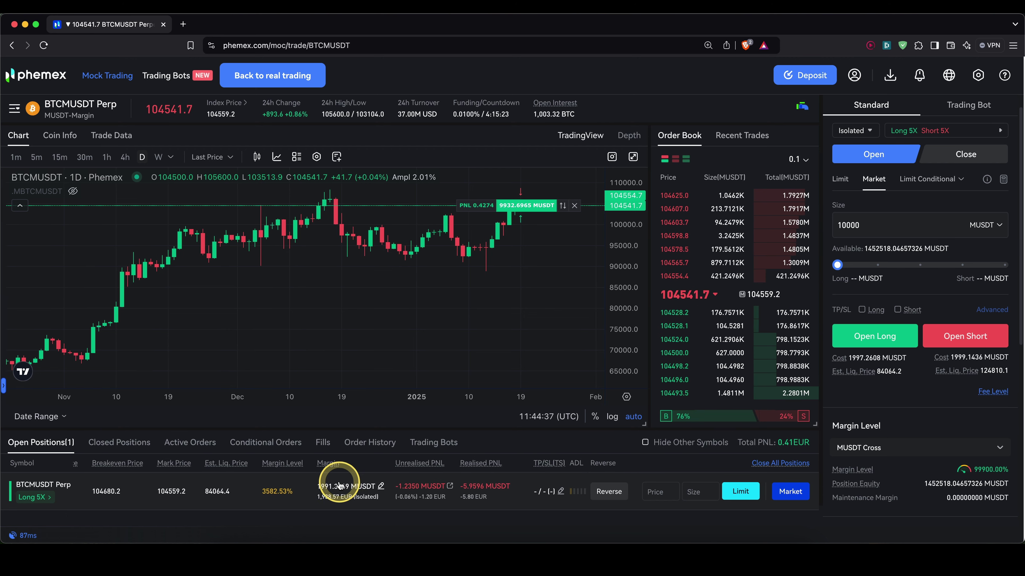
pyautogui.moveTo(540, 468)
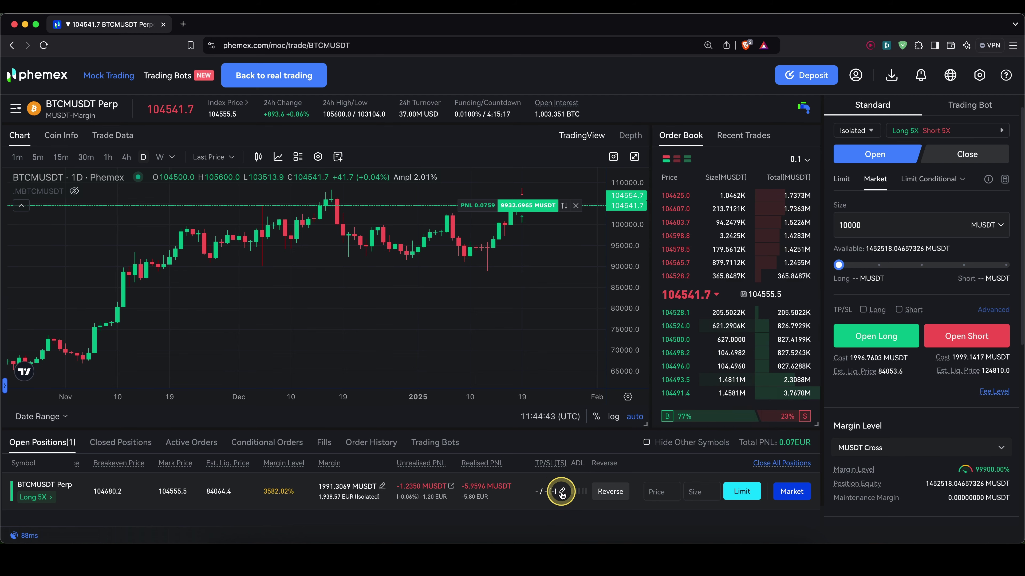
pyautogui.click(561, 492)
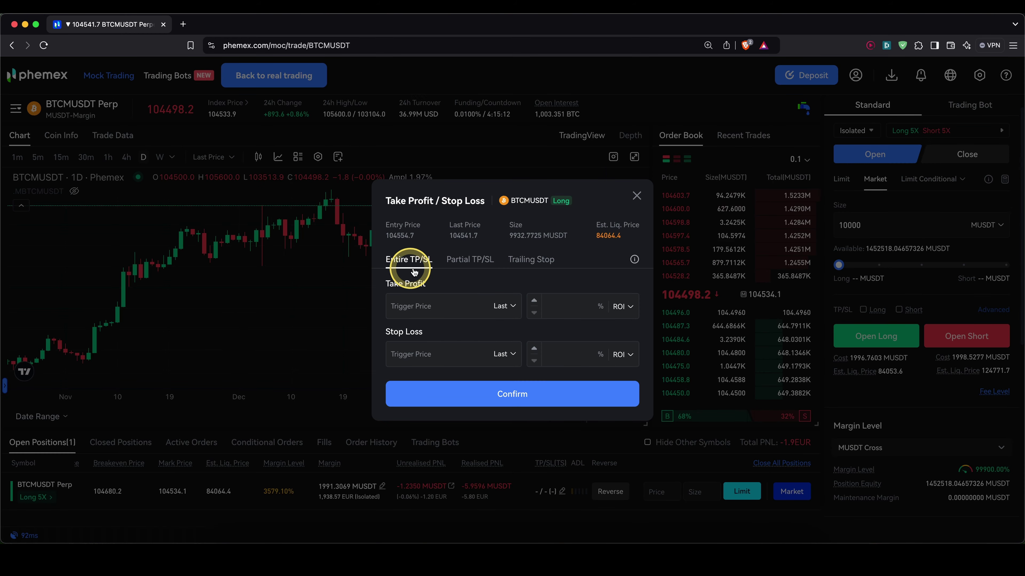
pyautogui.click(556, 307)
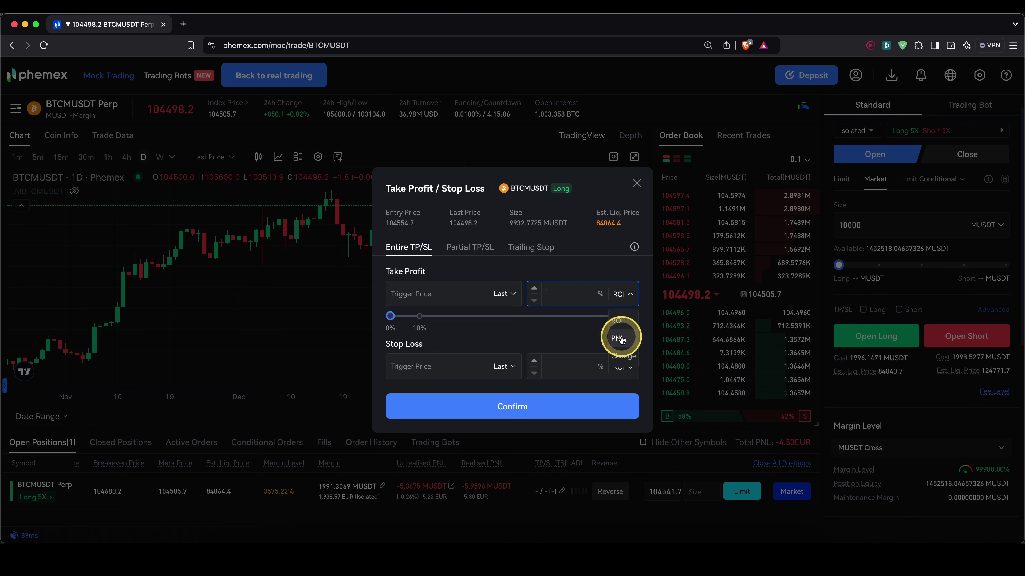
pyautogui.click(565, 294)
pyautogui.write('30')
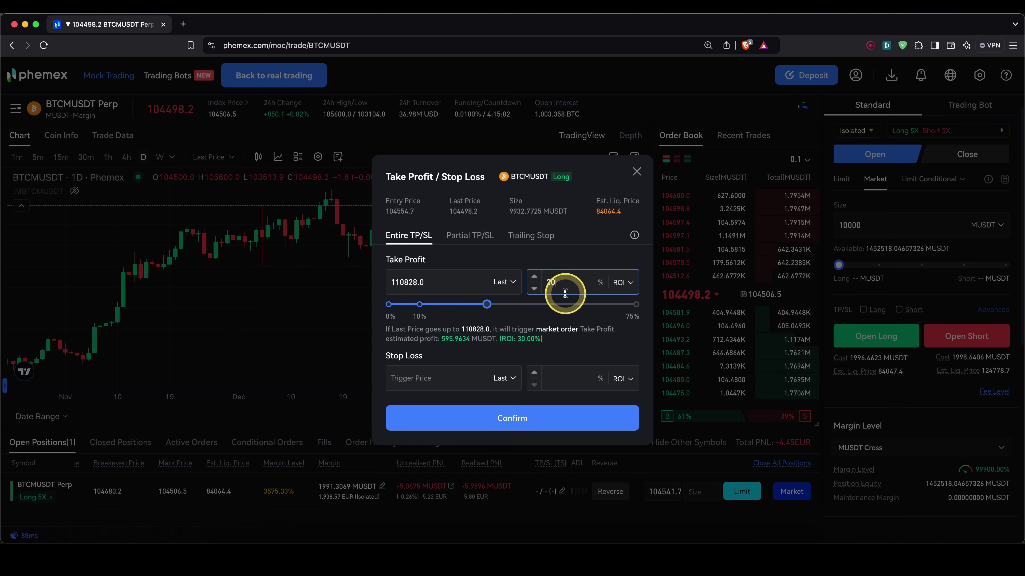
# Set the position's stop loss to 10% ROI, review both trigger prices, and confirm the take profit and stop loss.
pyautogui.click(565, 382)
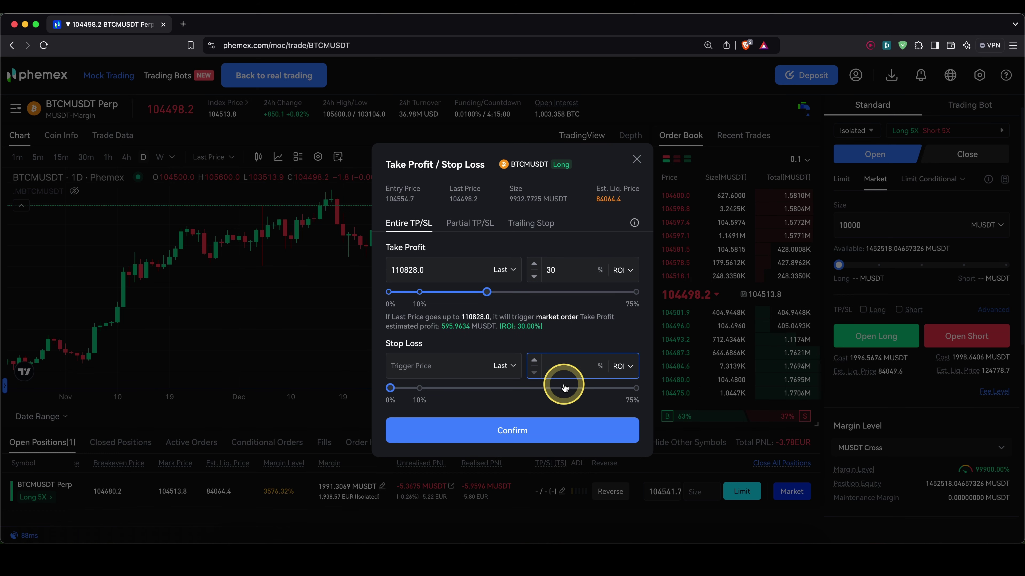
pyautogui.write('10')
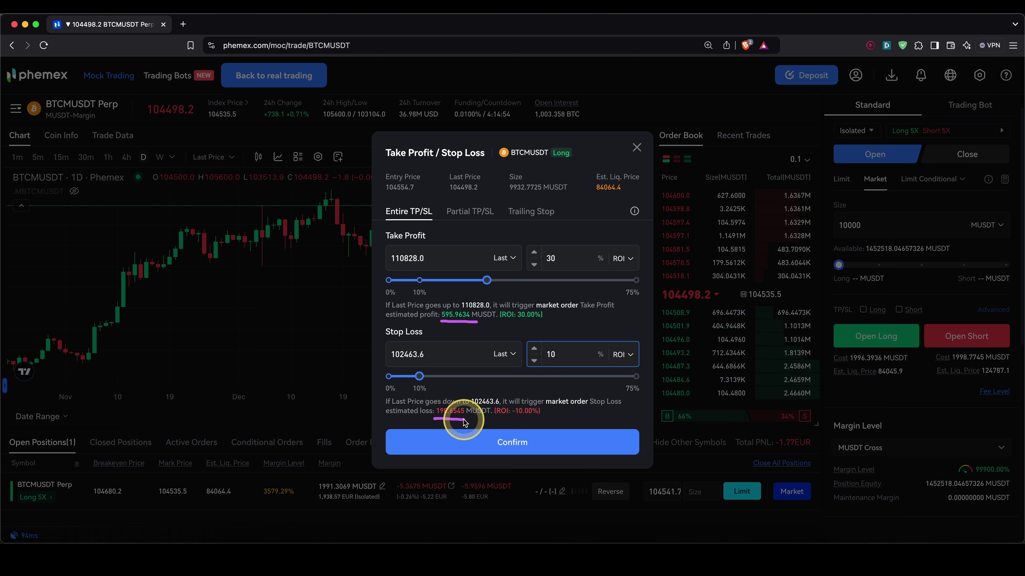
pyautogui.moveTo(423, 250); pyautogui.dragTo(399, 248)
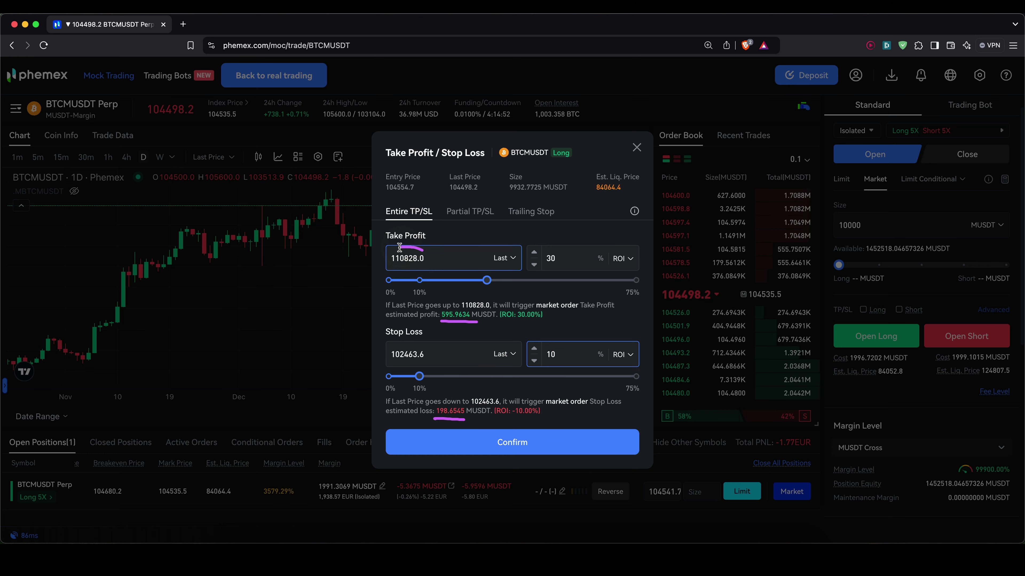
pyautogui.moveTo(411, 341); pyautogui.dragTo(385, 350)
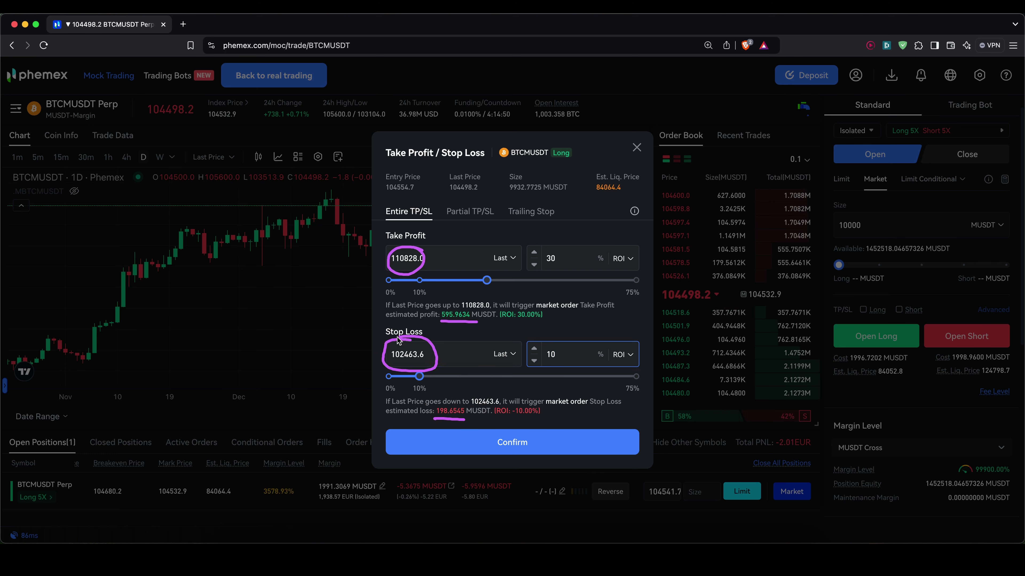
pyautogui.click(414, 255)
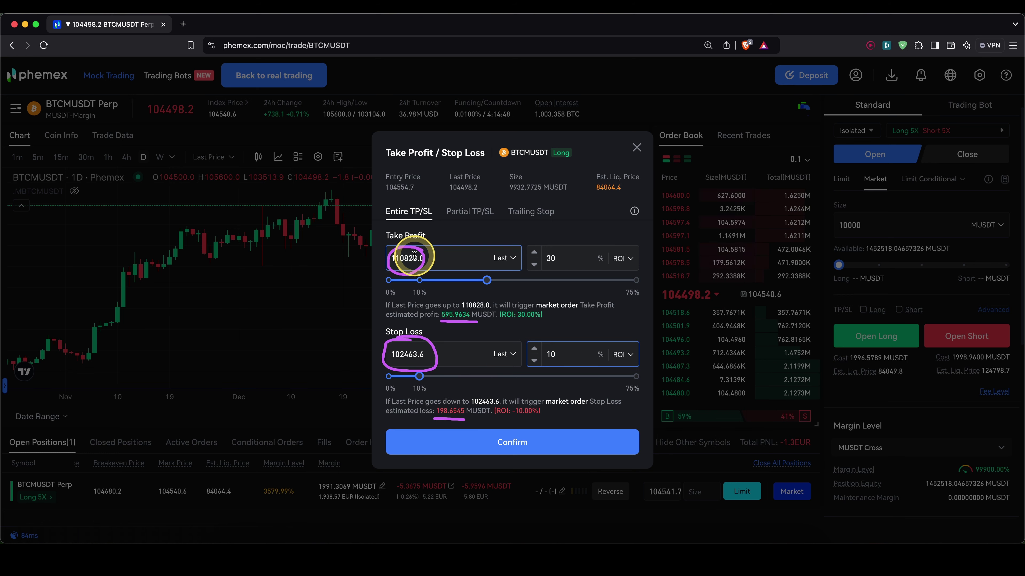
pyautogui.click(500, 440)
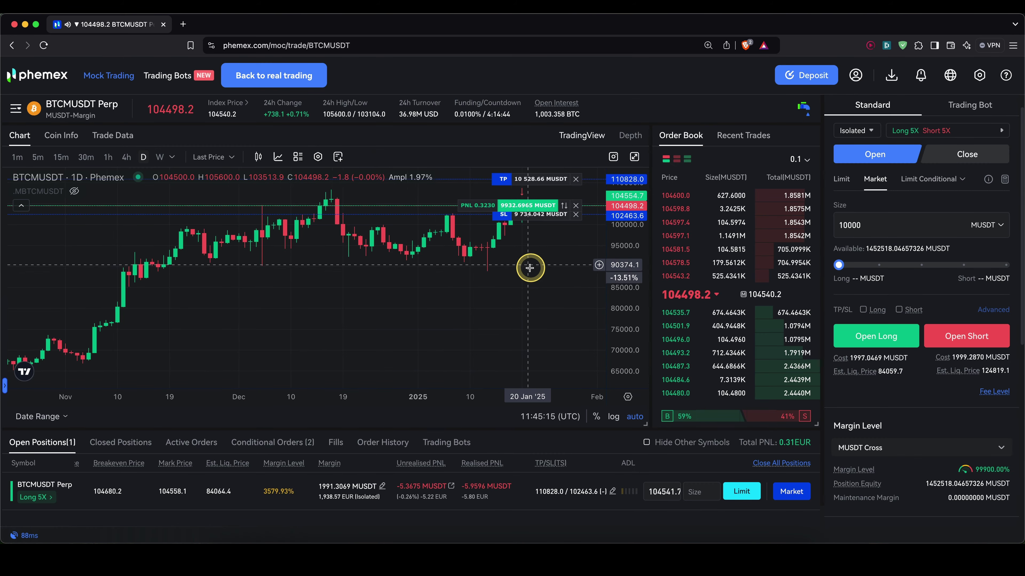
# Examine the take profit and stop loss lines on an enlarged price scale, and return the chart to automatic scaling.
pyautogui.hscroll(1, 541, 270)
pyautogui.moveTo(632, 277); pyautogui.dragTo(559, 348)
pyautogui.moveTo(618, 329); pyautogui.dragTo(612, 208)
pyautogui.moveTo(499, 265); pyautogui.dragTo(506, 248)
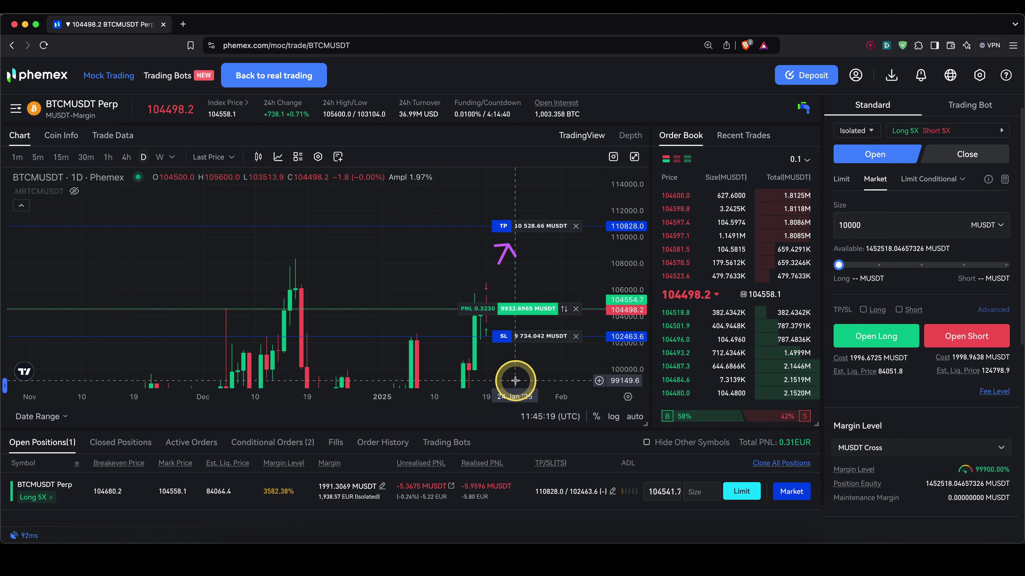
pyautogui.moveTo(518, 374); pyautogui.dragTo(510, 356)
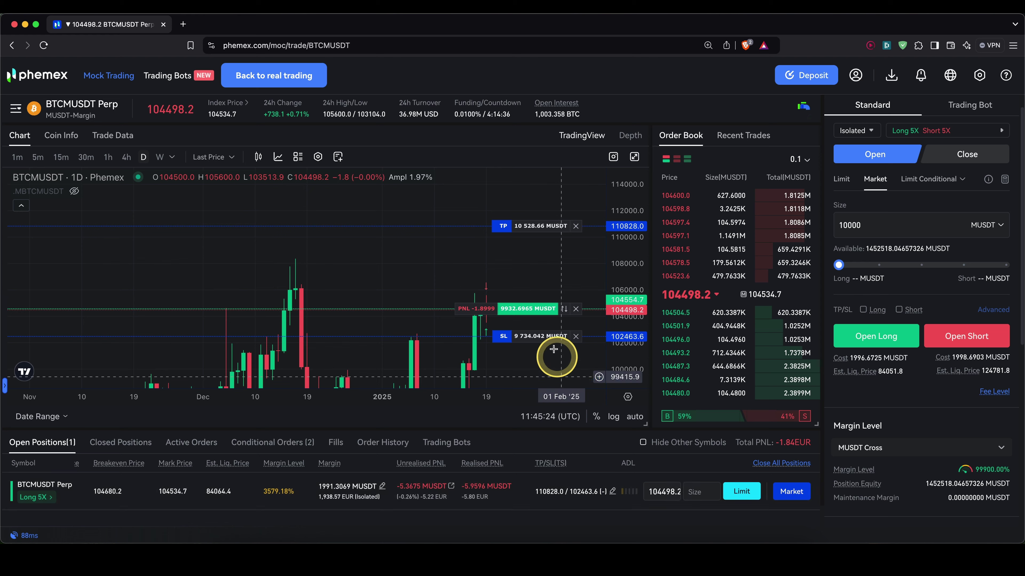
pyautogui.moveTo(547, 367); pyautogui.dragTo(487, 342)
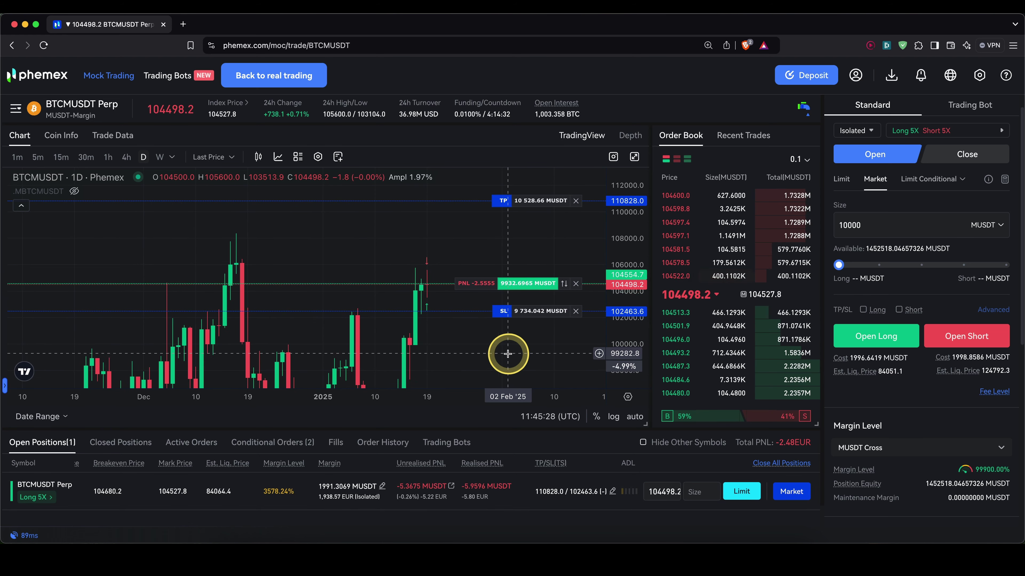
pyautogui.doubleClick(620, 237)
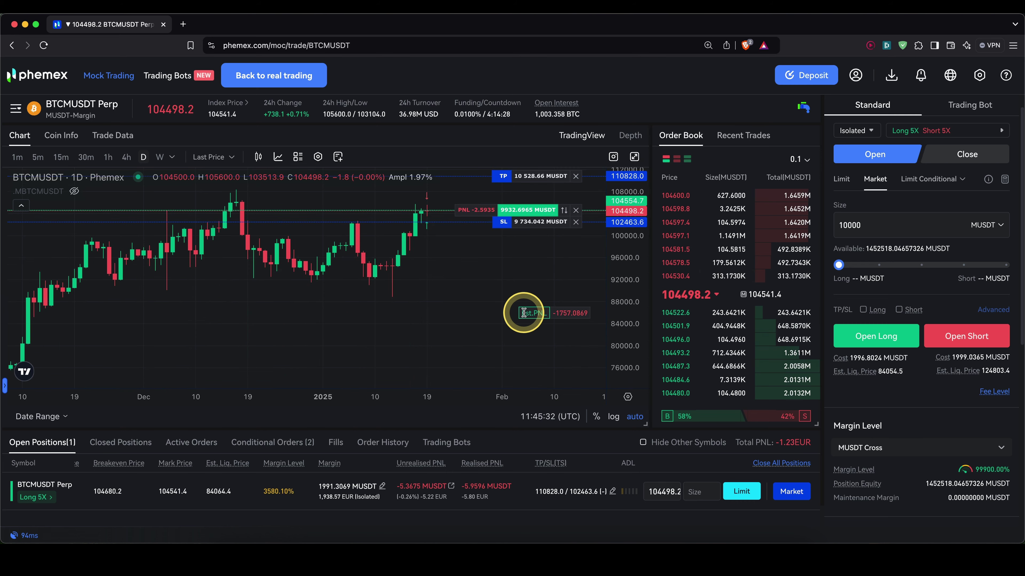